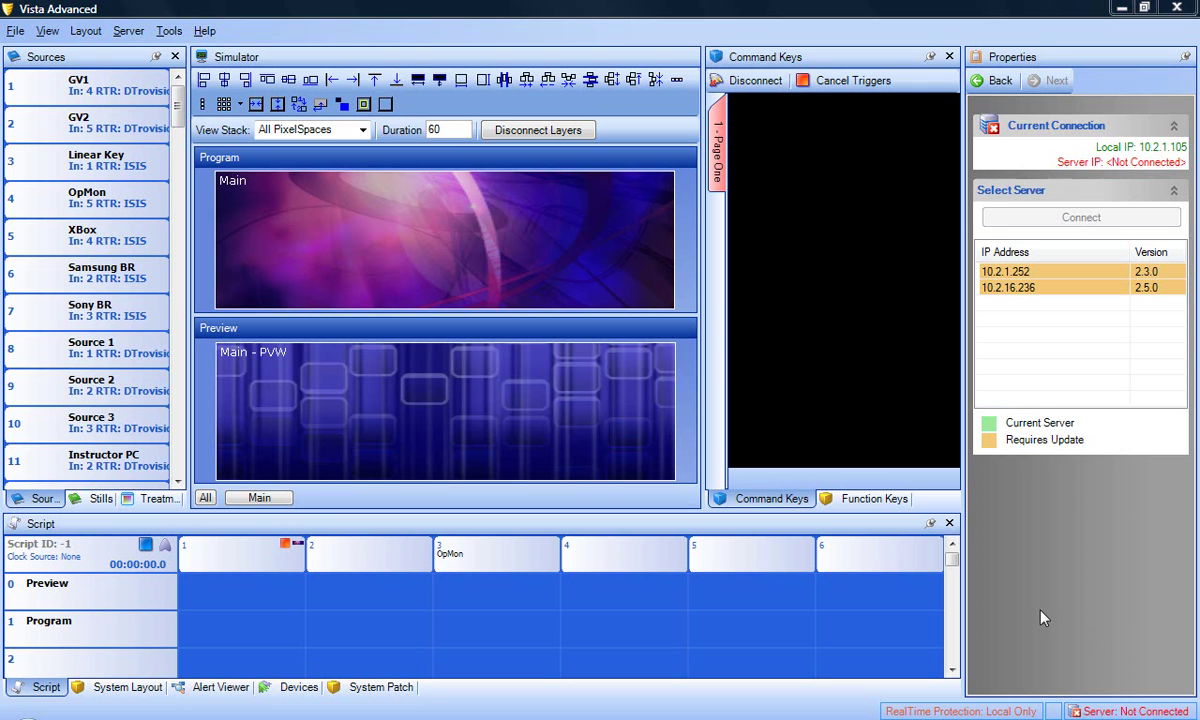
Step: Examine the options for adding a command key to Page One, leaving them unused
left_click(786, 503)
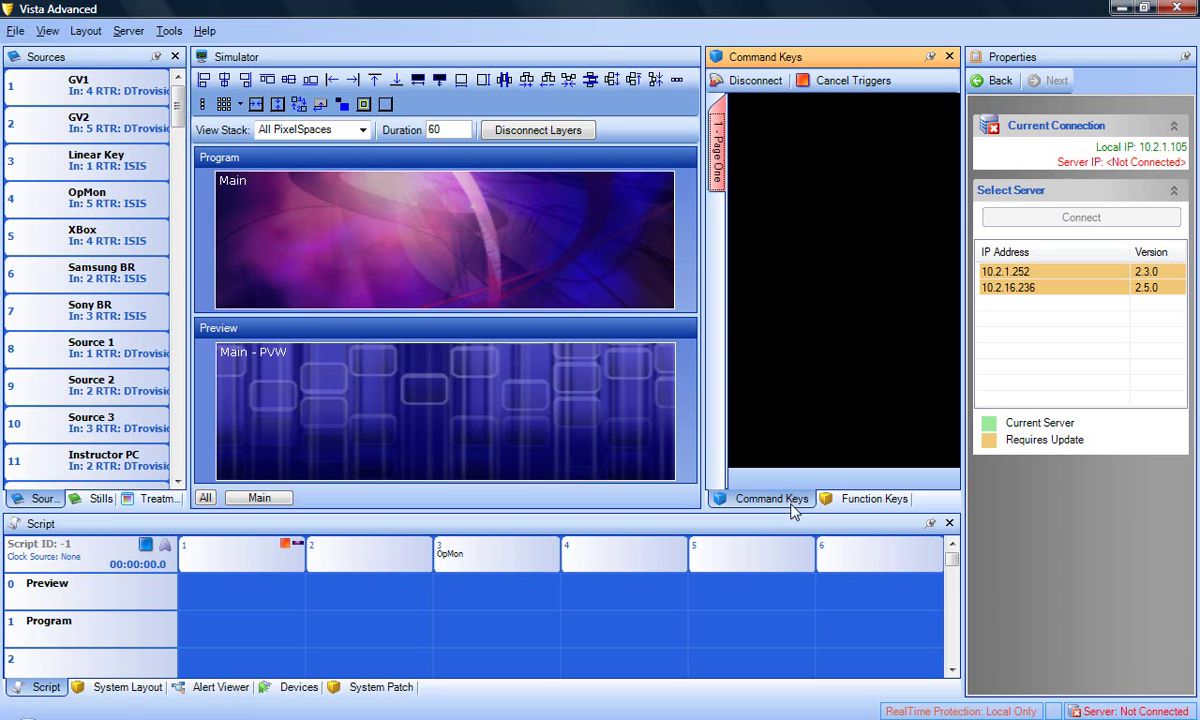
right_click(755, 120)
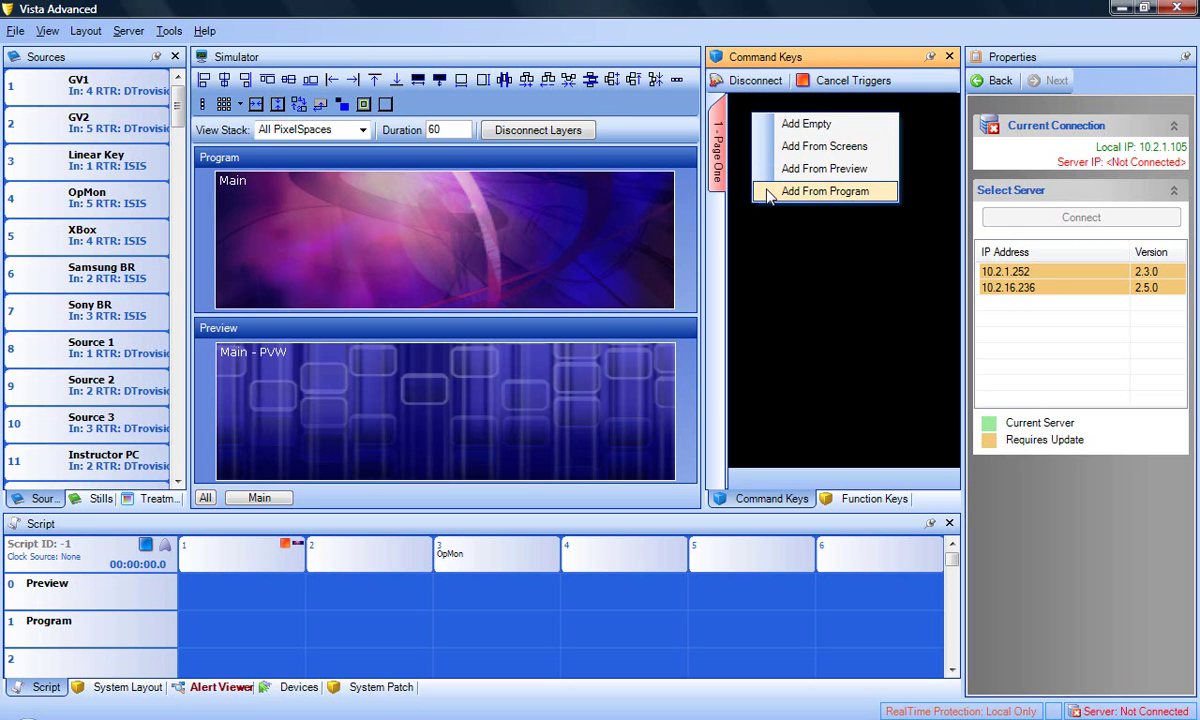
left_click(432, 205)
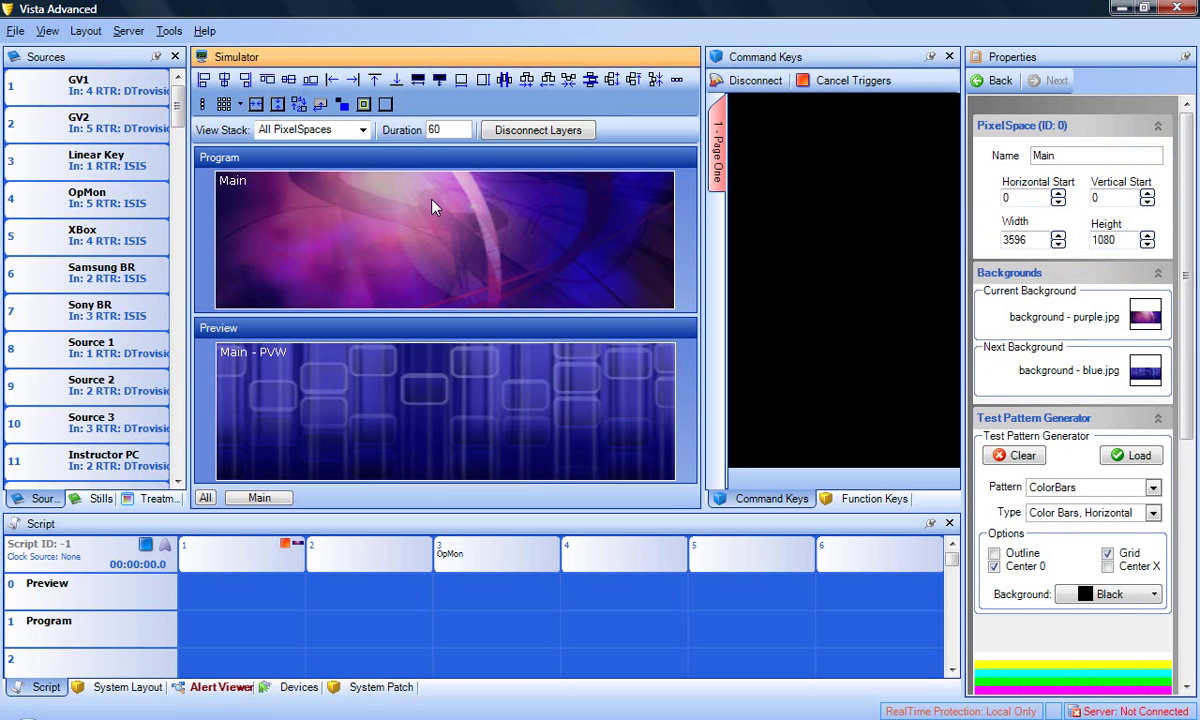
Step: Add layers 5 and 4 side by side to Program's Main screen, assigning OpMon to layer 5 and XBox to layer 4
right_click(432, 201)
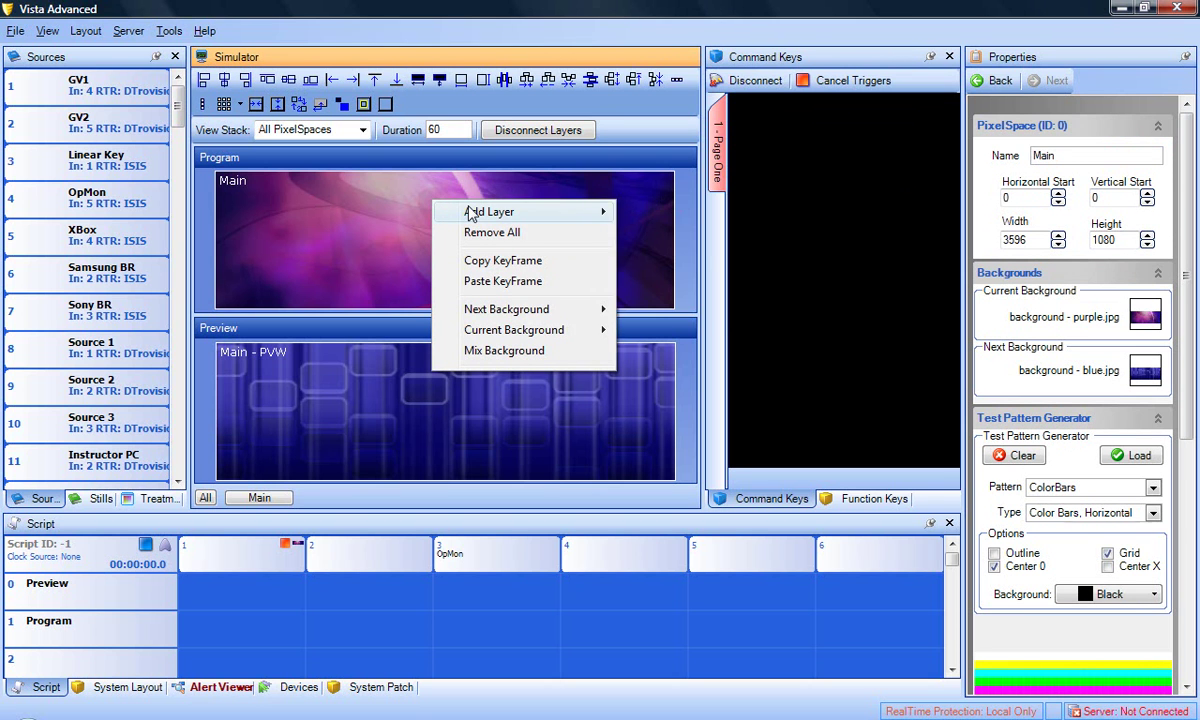
mouse_move(537, 218)
left_click(665, 294)
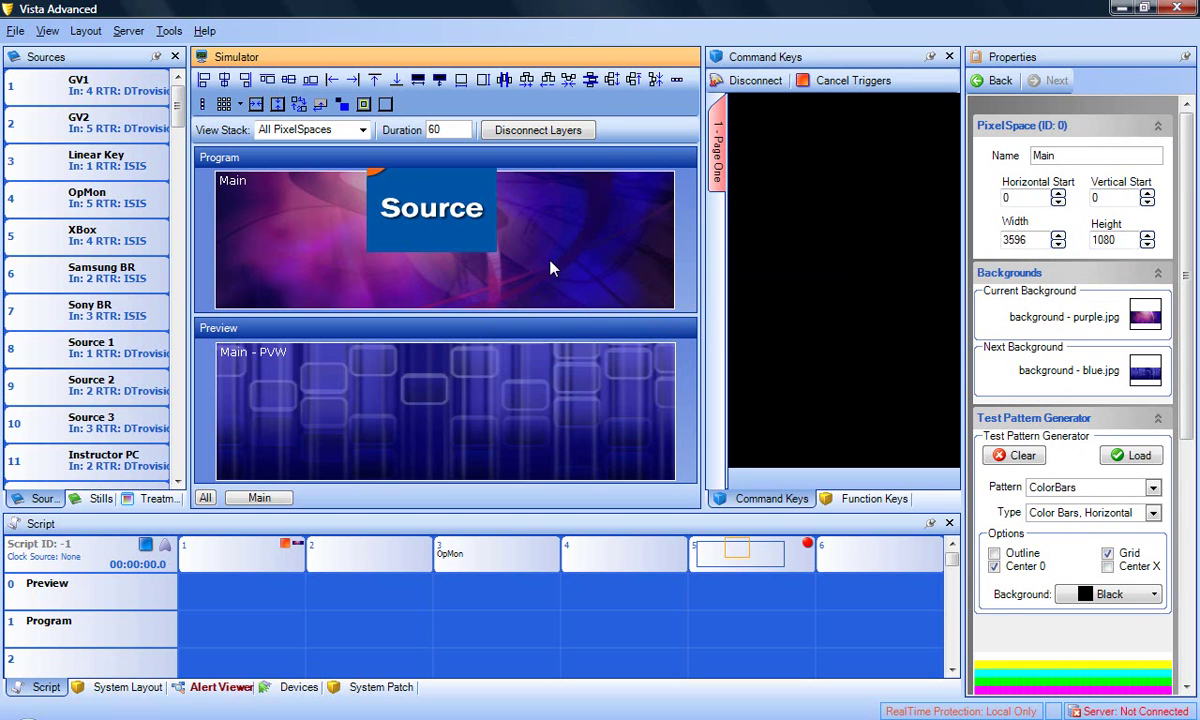
right_click(546, 262)
mouse_move(556, 263)
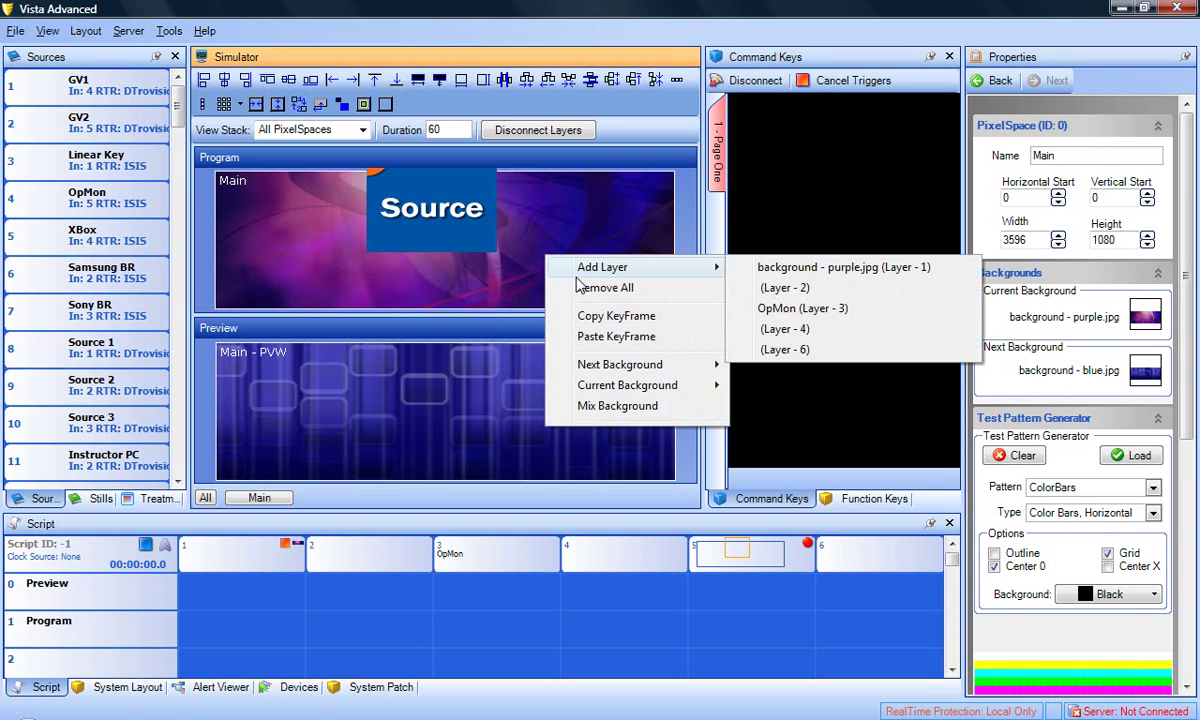
left_click(770, 338)
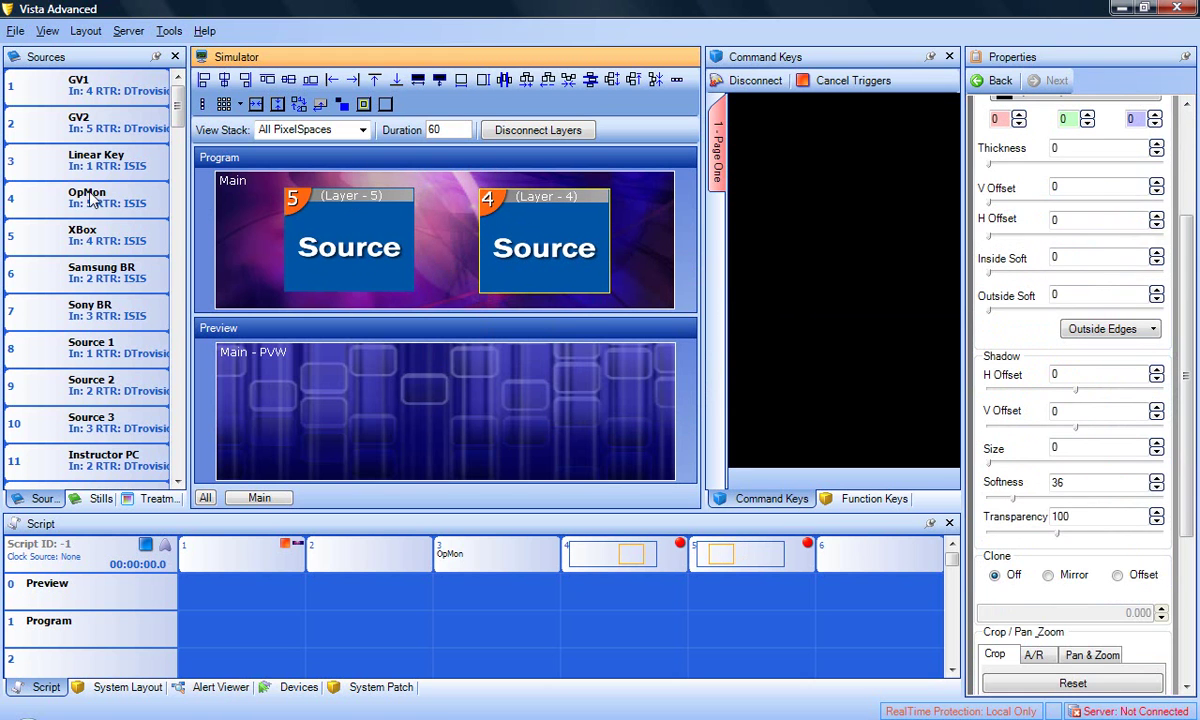
left_click_drag(88, 192, 318, 211)
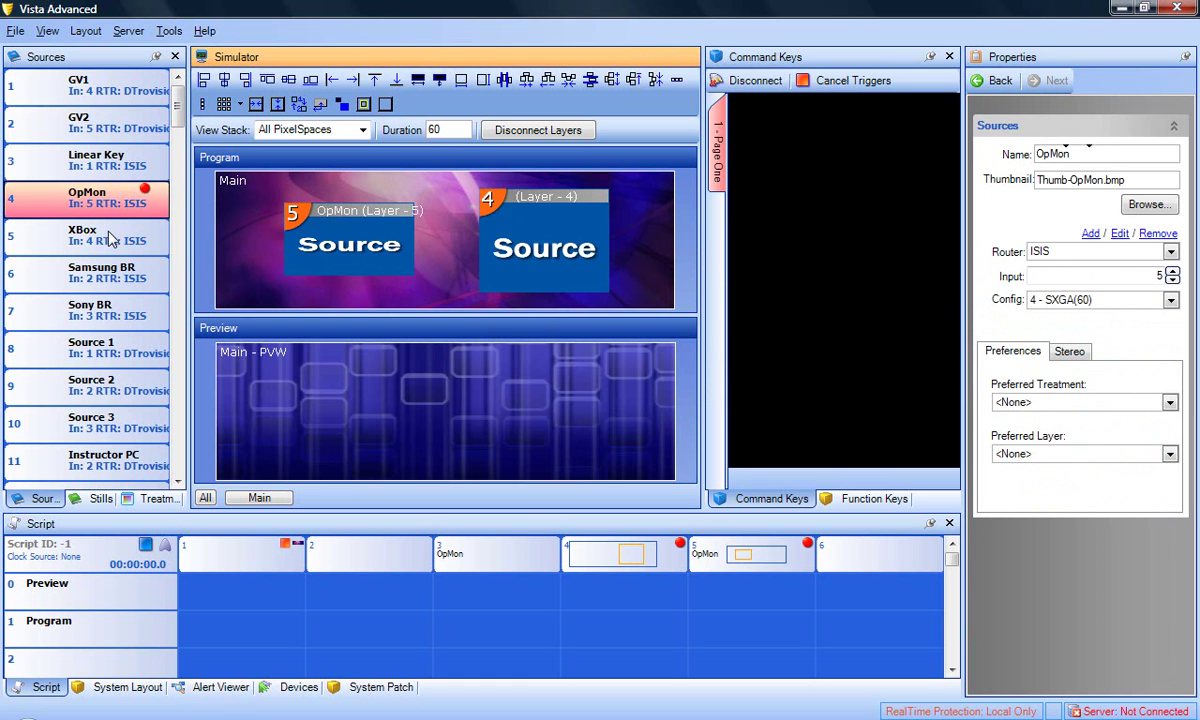
left_click_drag(106, 228, 504, 236)
Step: Apply the red border treatment to the OpMon layer and the shadow treatment to the XBox layer
right_click(355, 240)
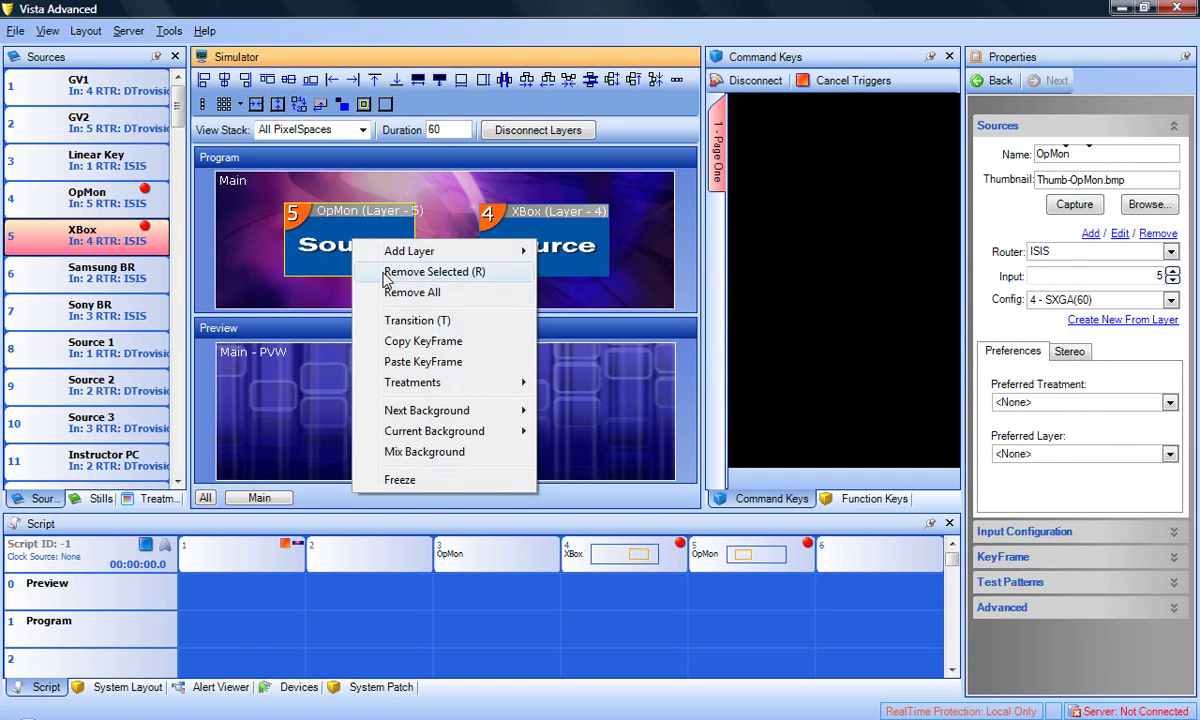
mouse_move(504, 387)
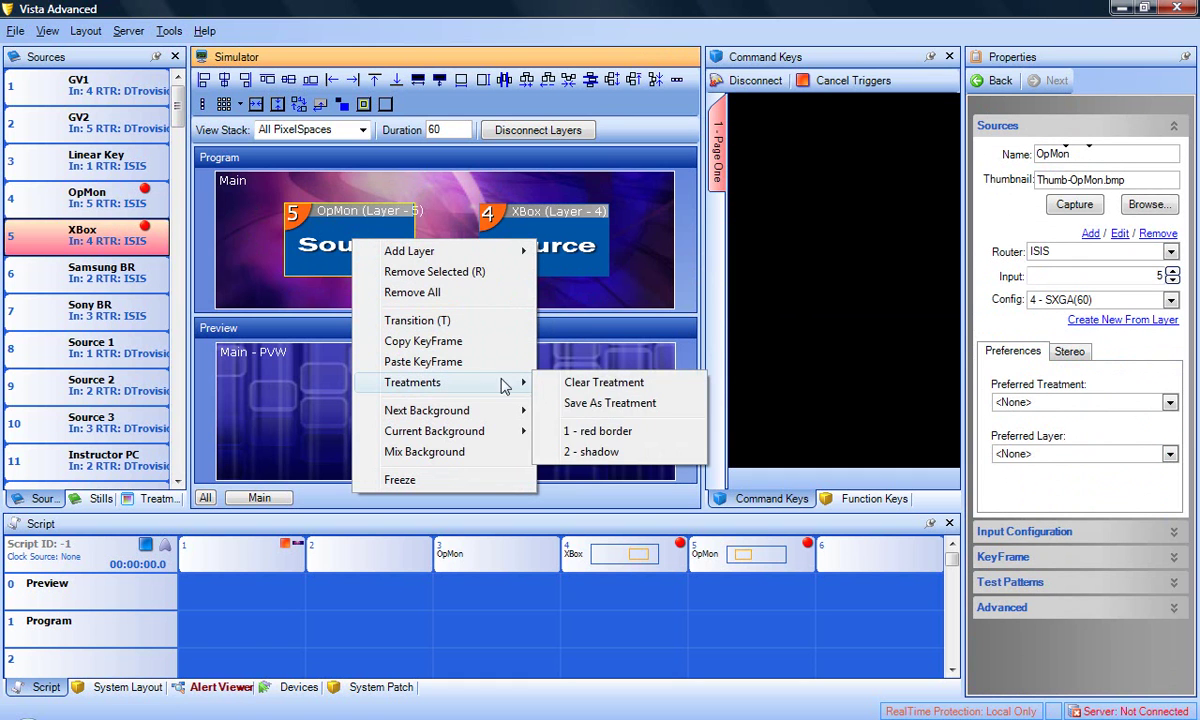
left_click(583, 430)
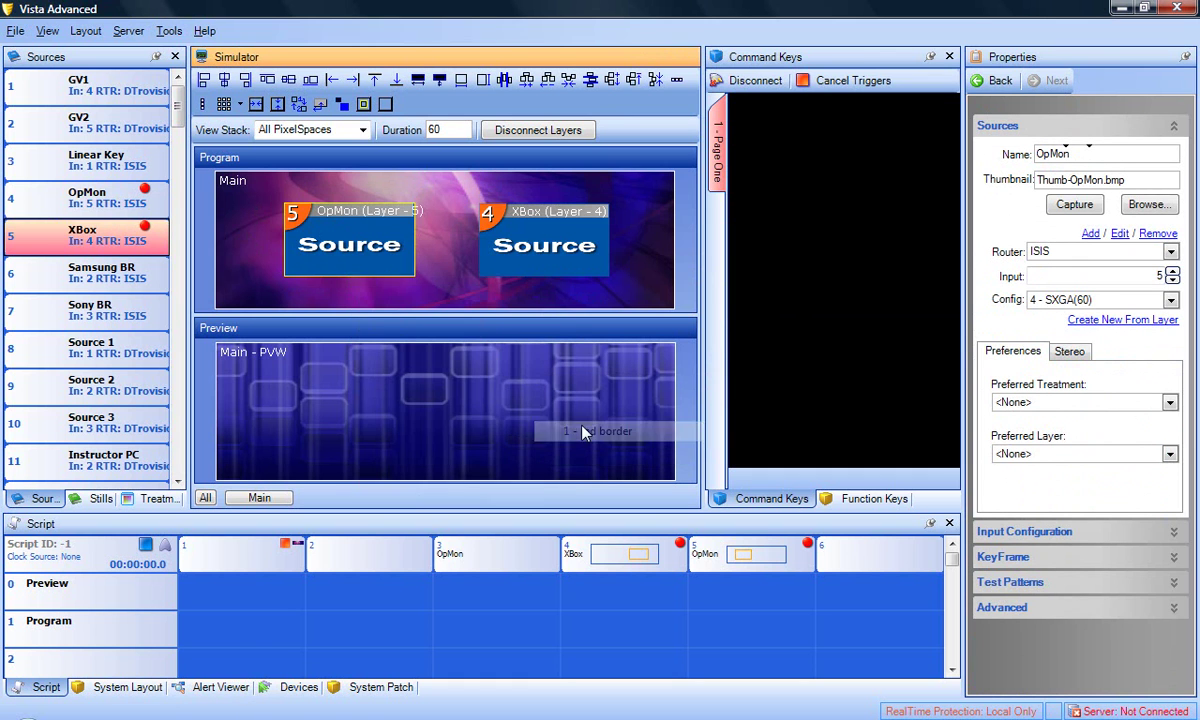
right_click(549, 252)
mouse_move(608, 387)
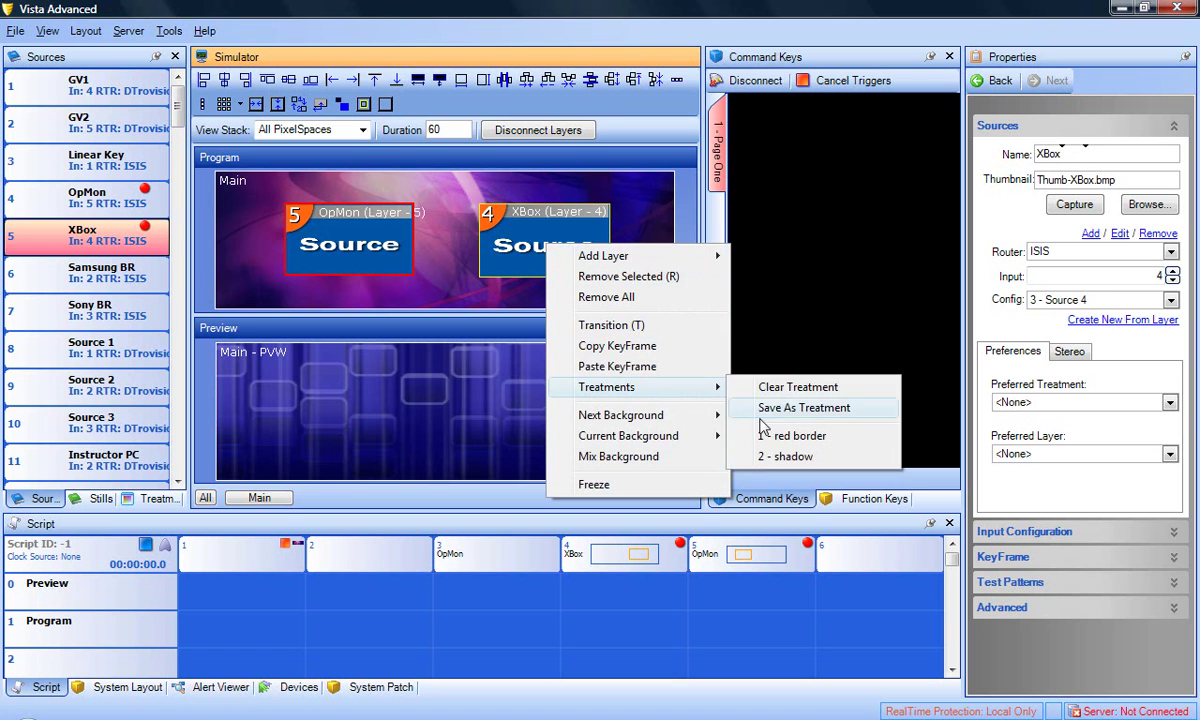
left_click(778, 457)
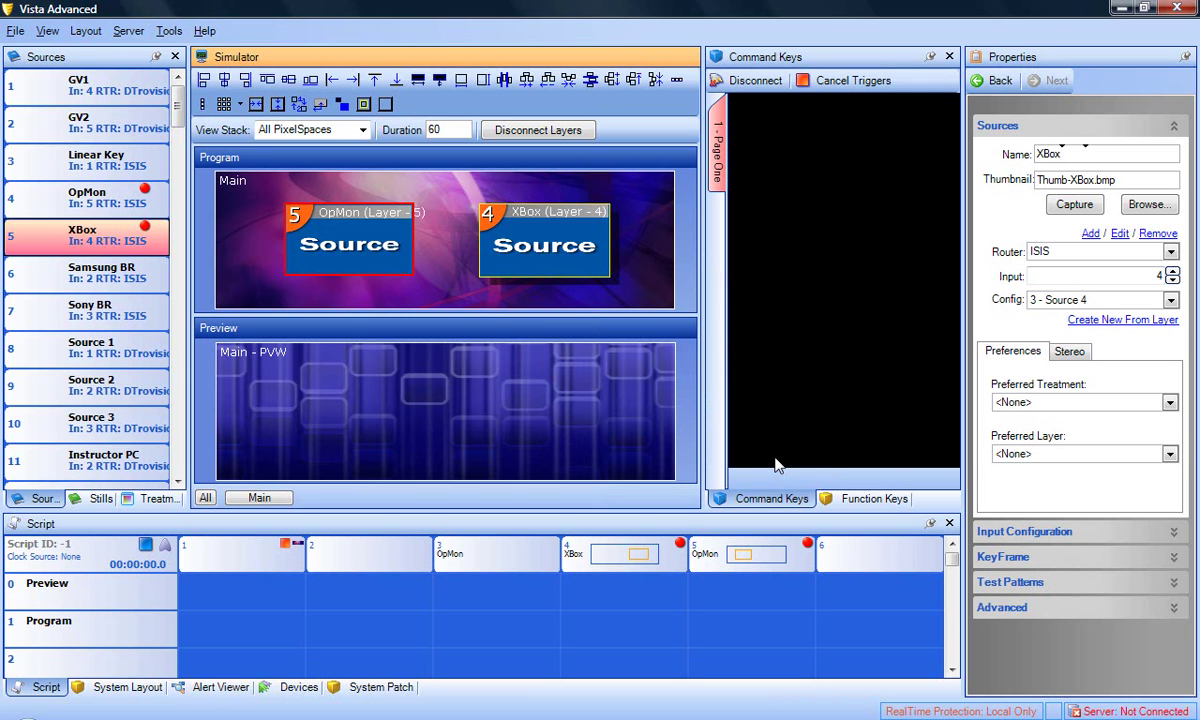
Step: Create a command key from the current Program look and name it "preset 1"
right_click(740, 113)
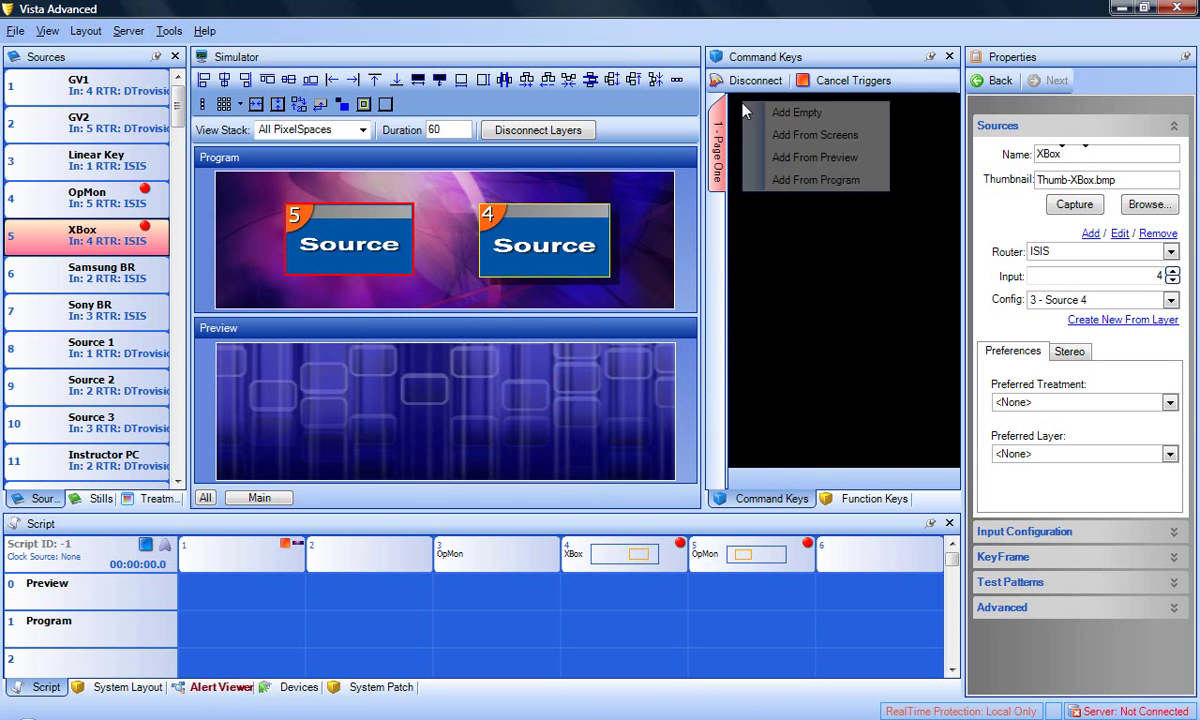
left_click(773, 184)
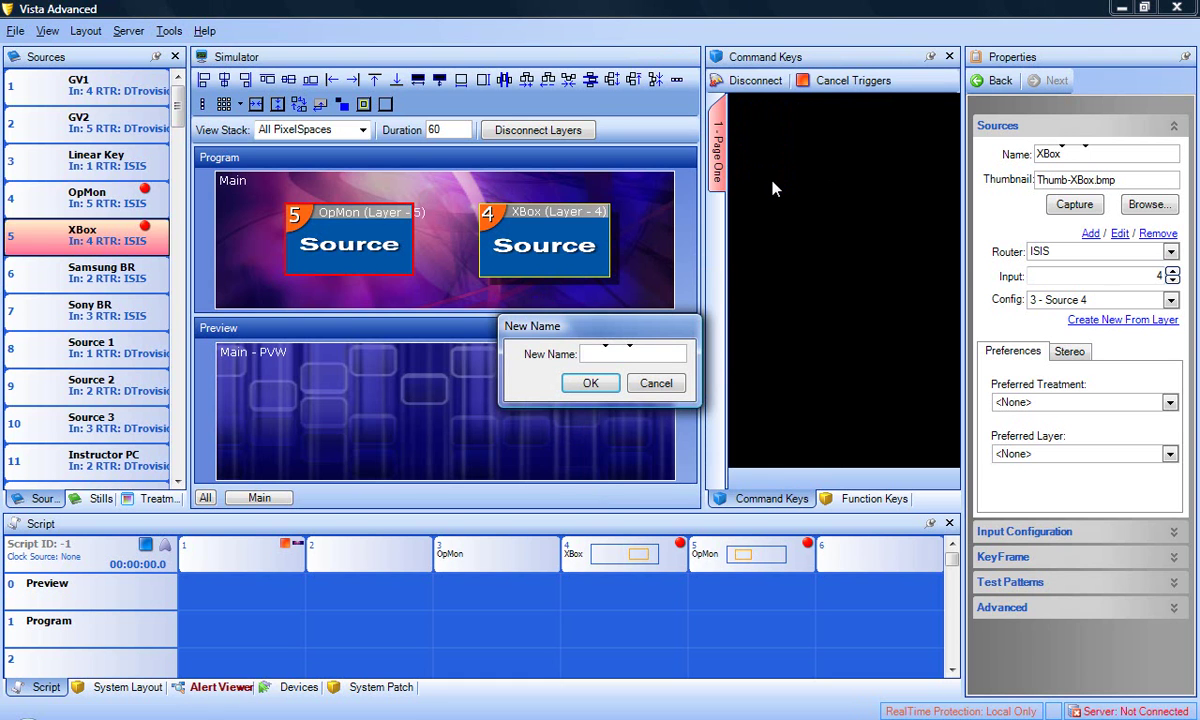
type("preset 1")
key("Return")
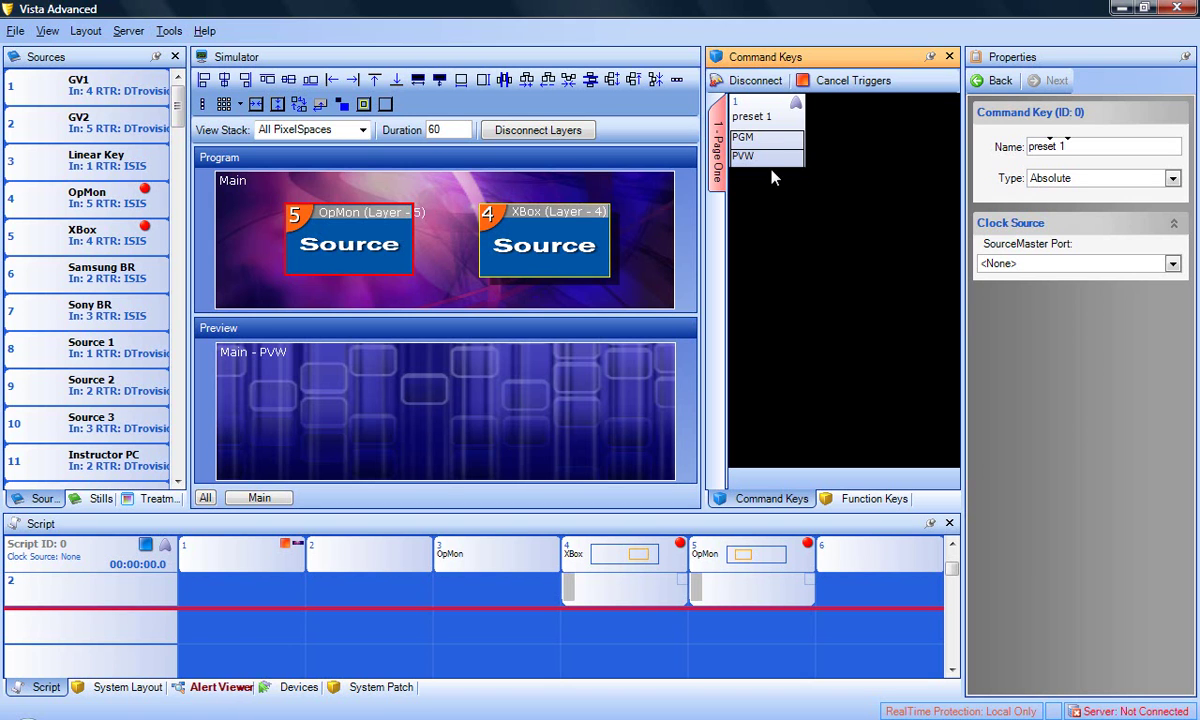
Step: Review the available type options of the preset 1 command key without changing its type
left_click(771, 128)
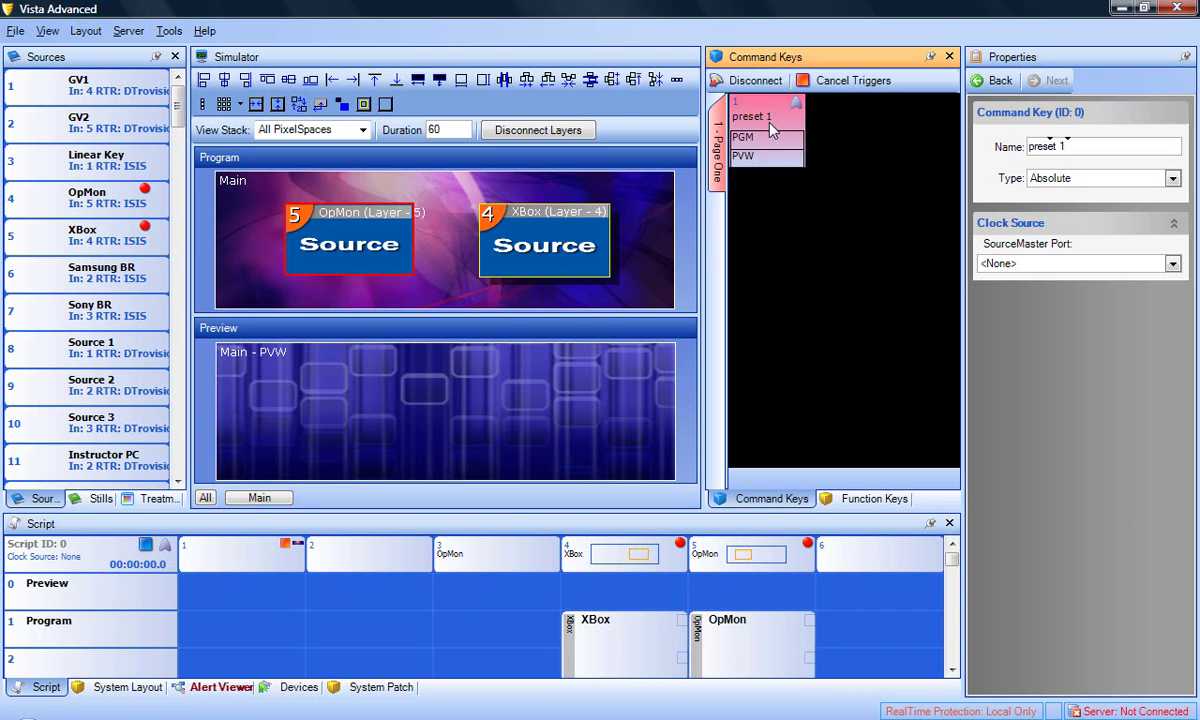
left_click(1173, 179)
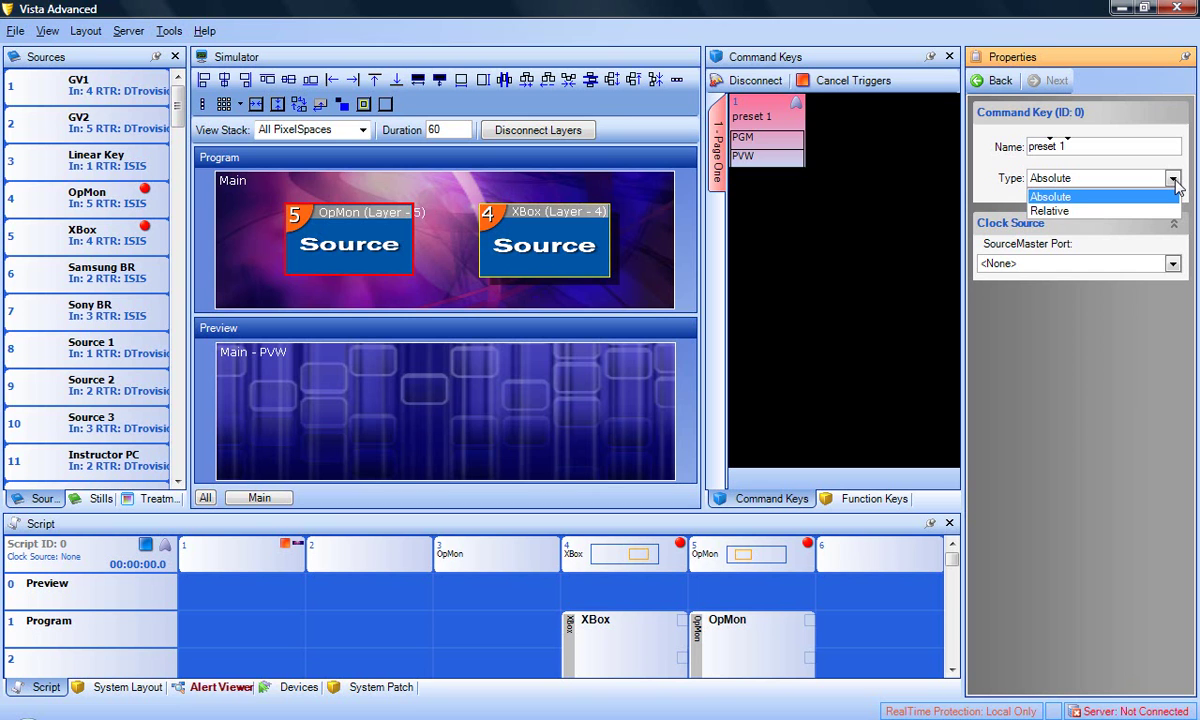
left_click(1174, 180)
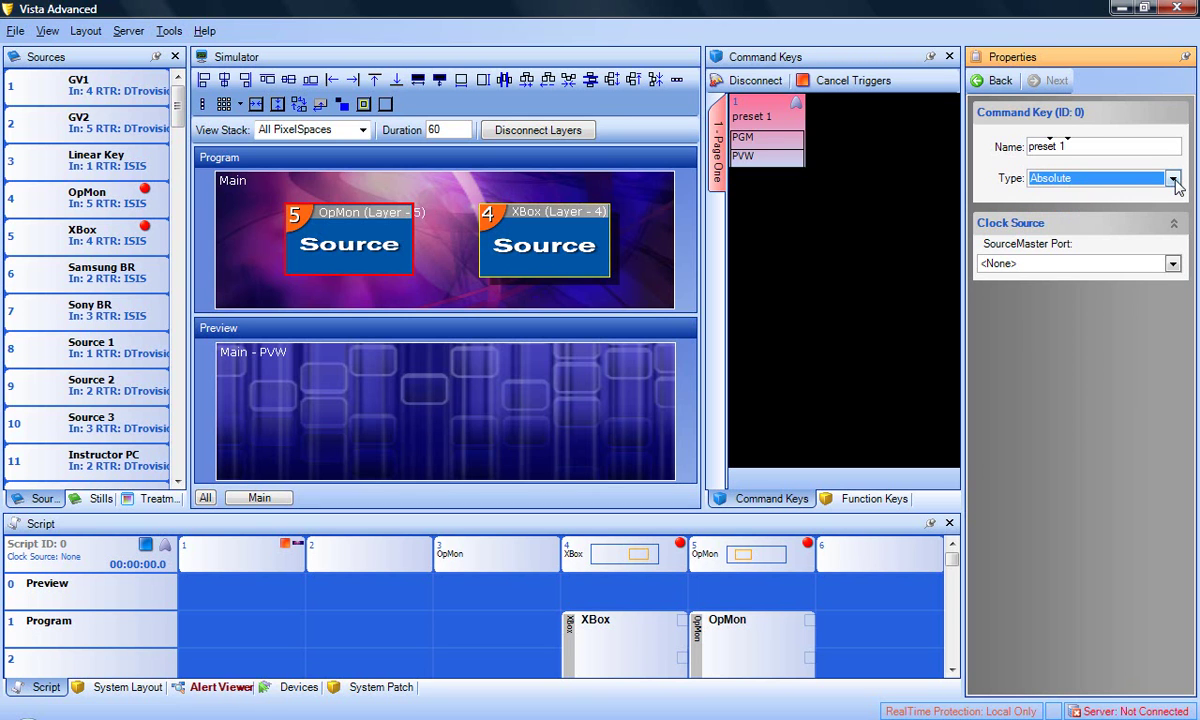
Step: Recall the preset 1 command key in Program and then in Preview
left_click(765, 145)
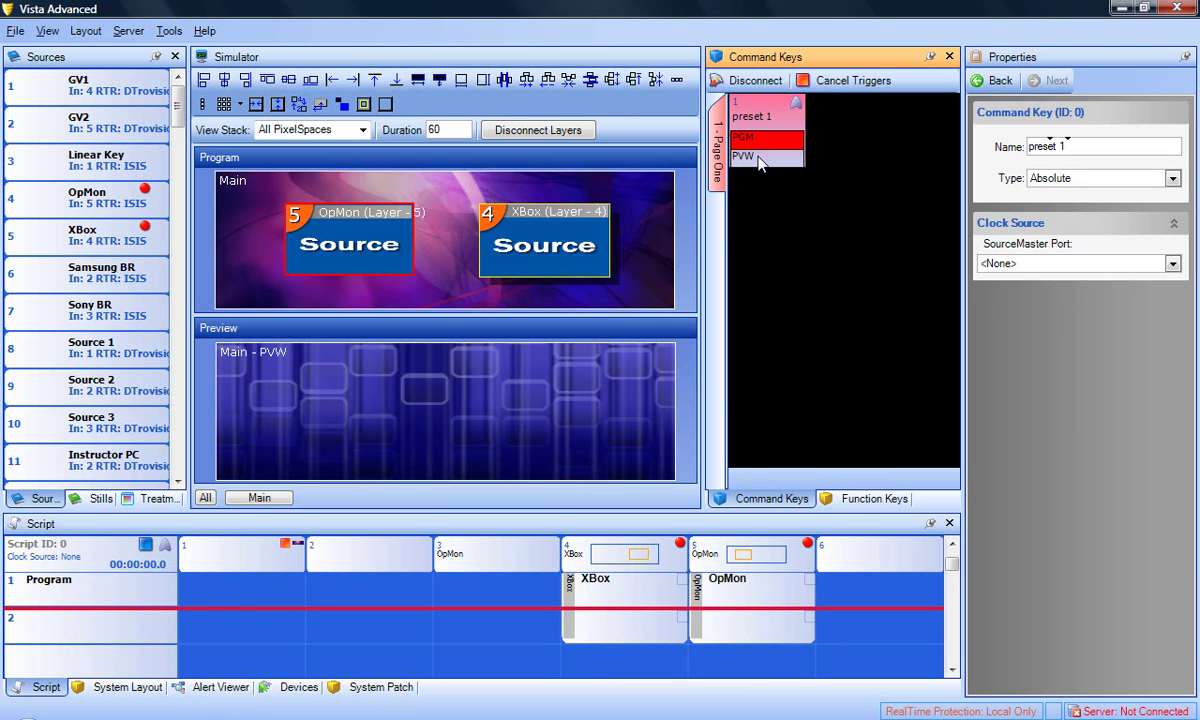
left_click(760, 163)
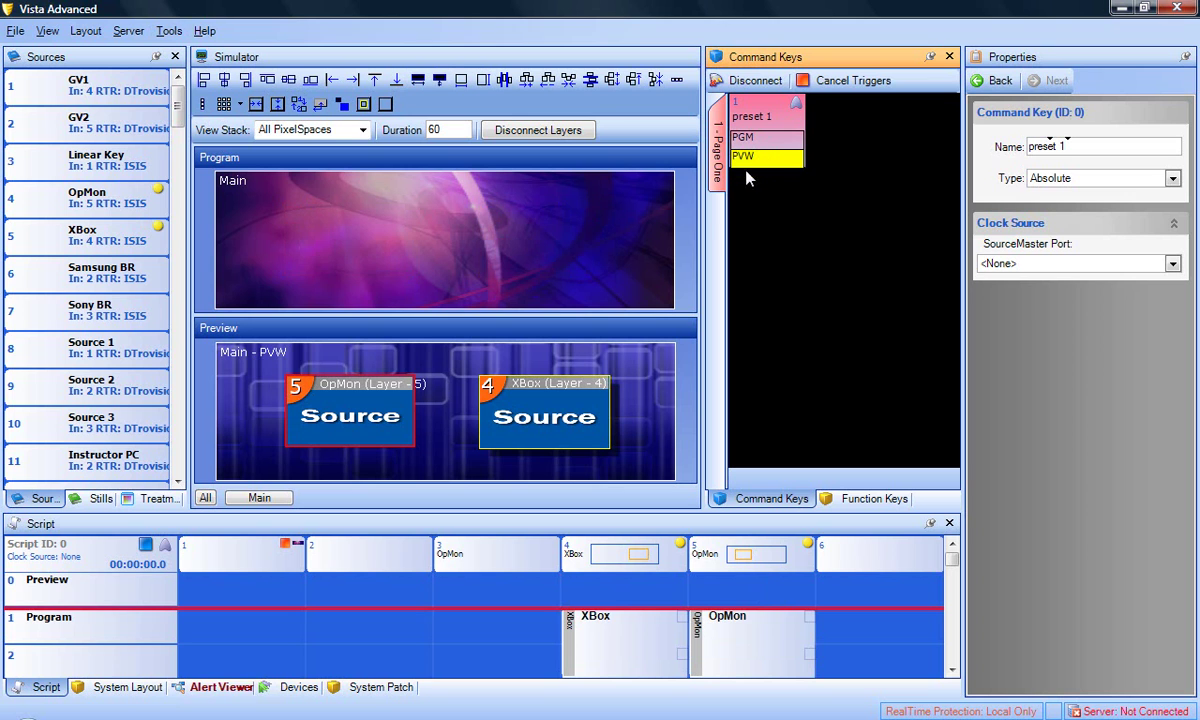
Step: Review the trigger types of the script's Program cue and set its Function Key 1 to 1 - Background
left_click(37, 692)
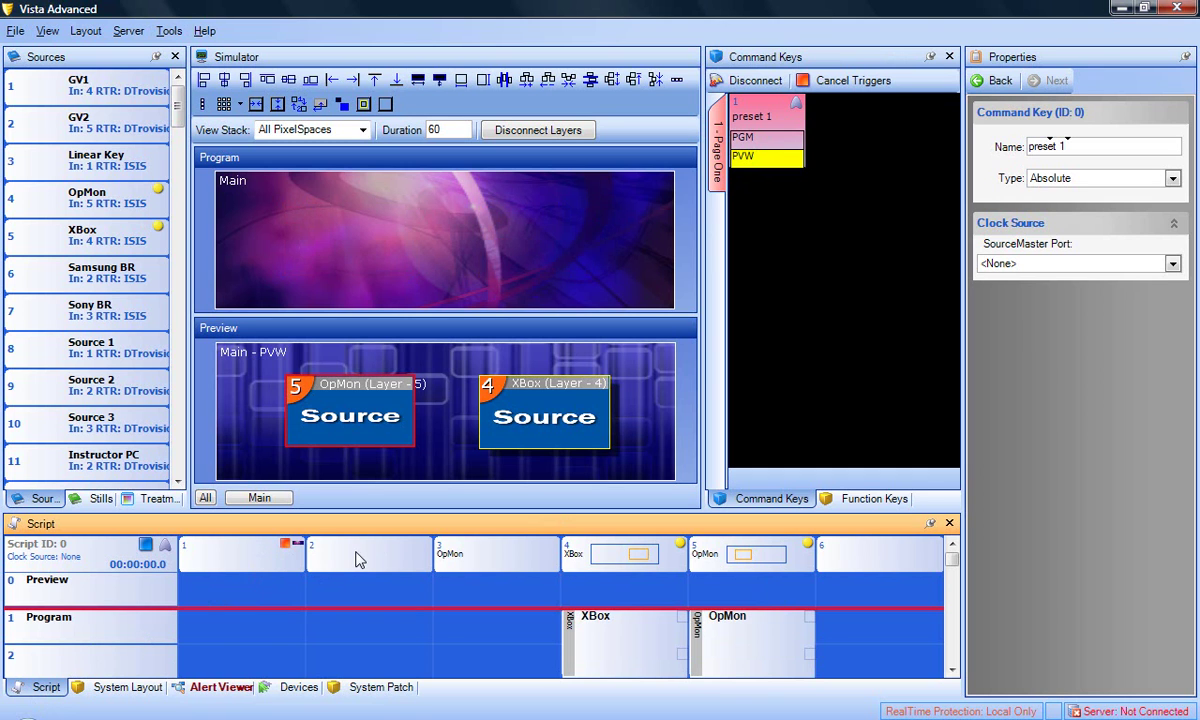
left_click(127, 632)
left_click(1060, 312)
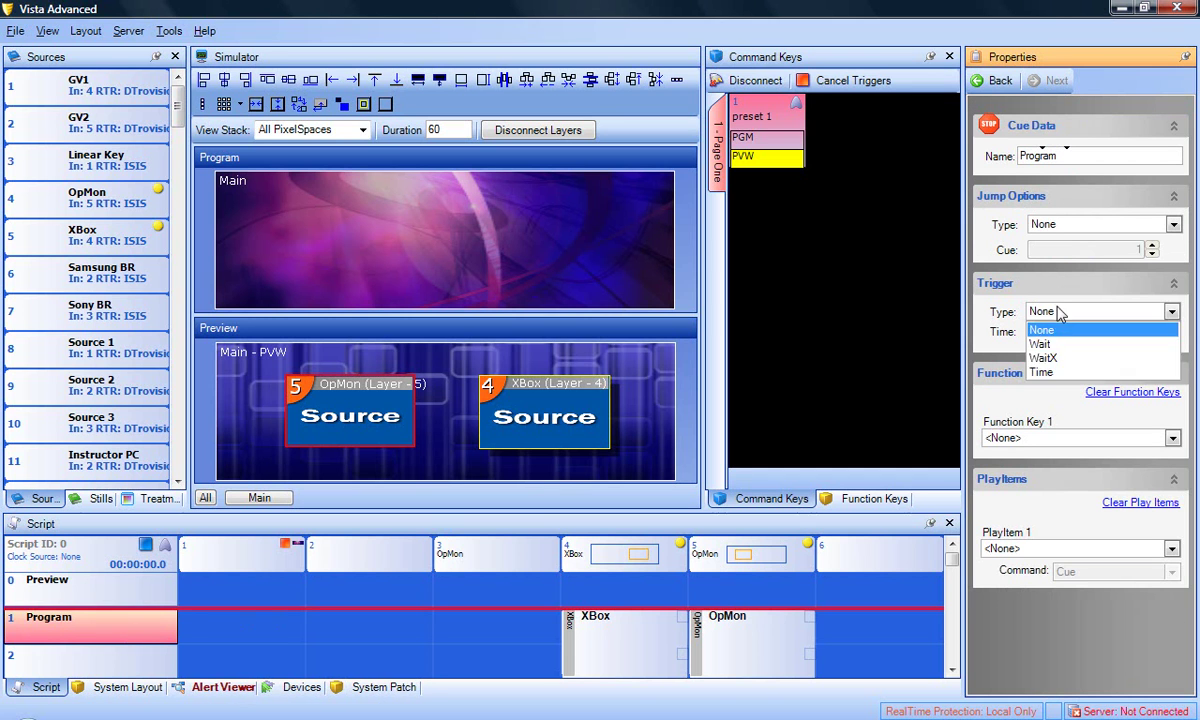
left_click(1060, 312)
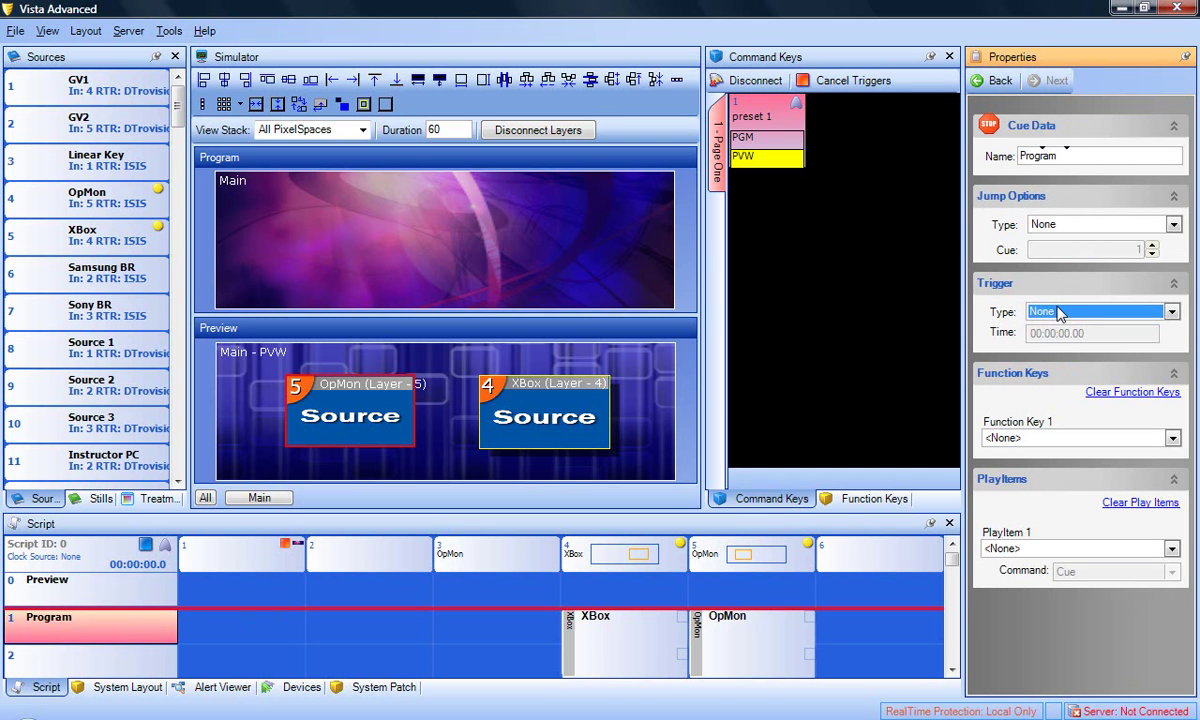
left_click(1047, 440)
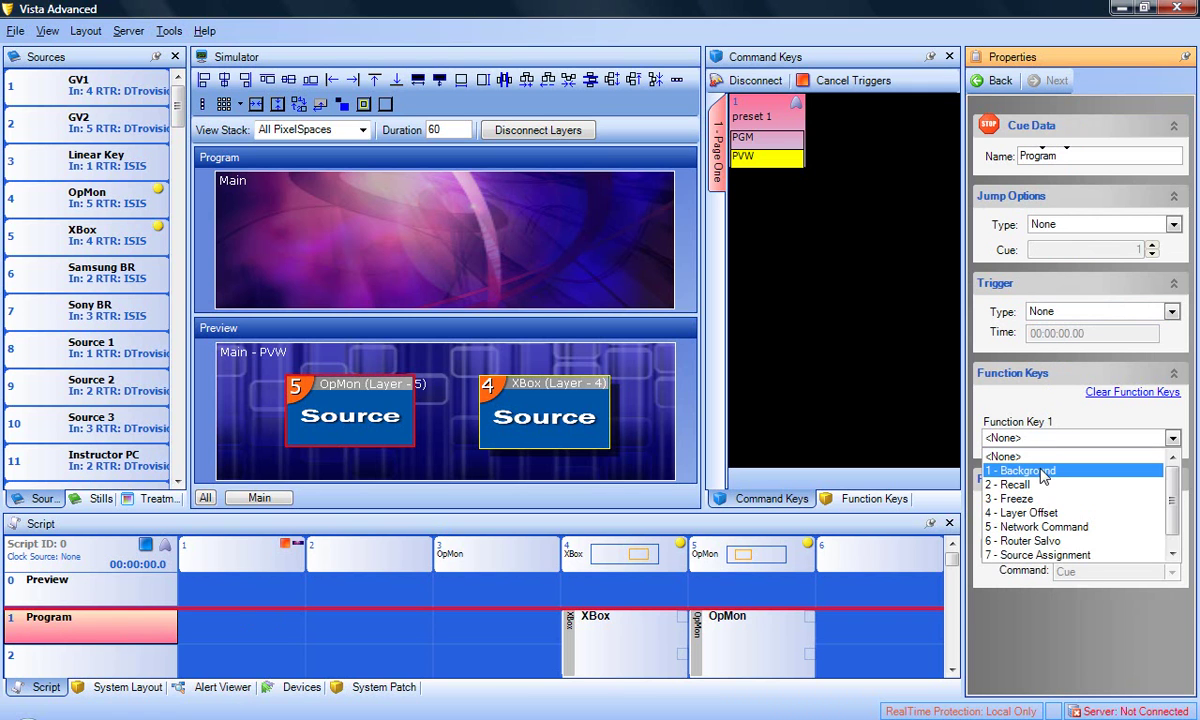
left_click(1043, 467)
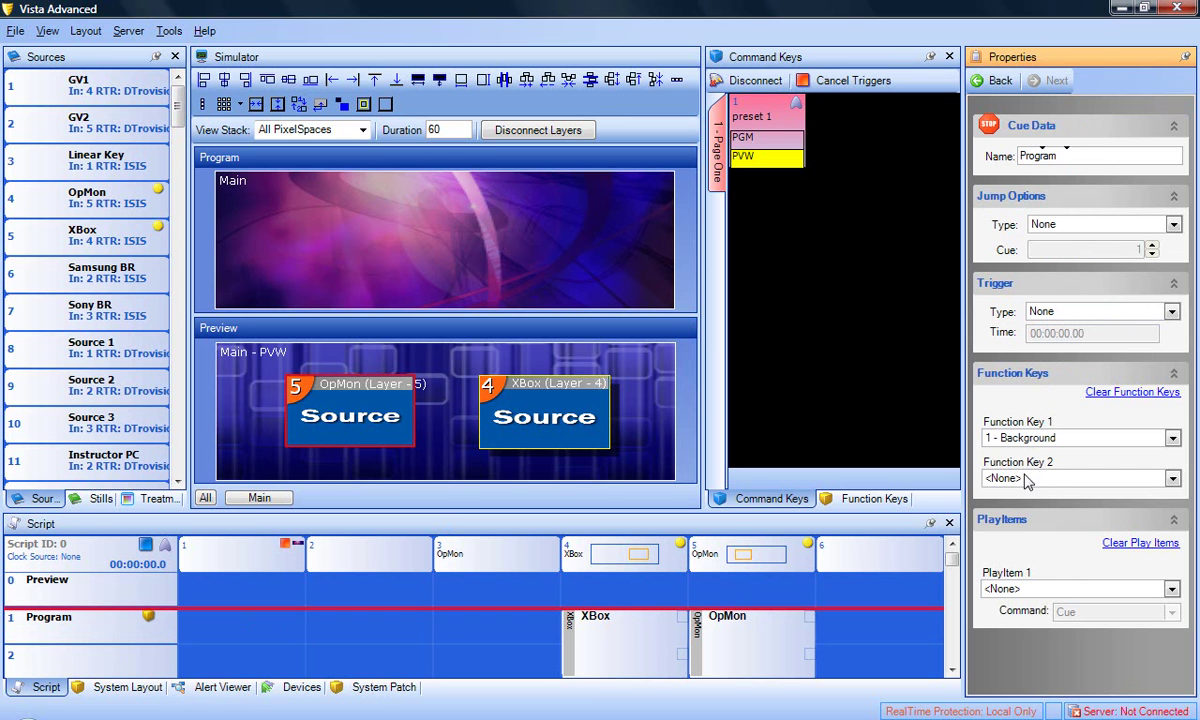
Step: Inspect the properties of the layer 4 source and of the XBox element in the script's Program cue
left_click(640, 549)
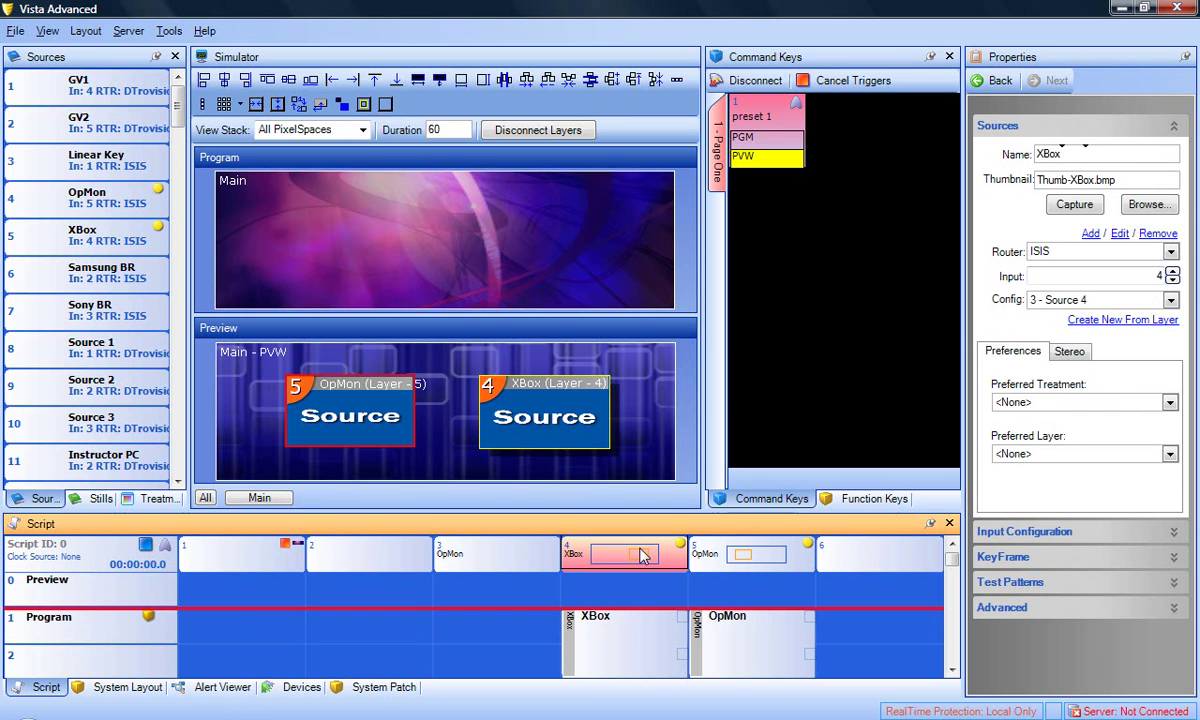
left_click(628, 632)
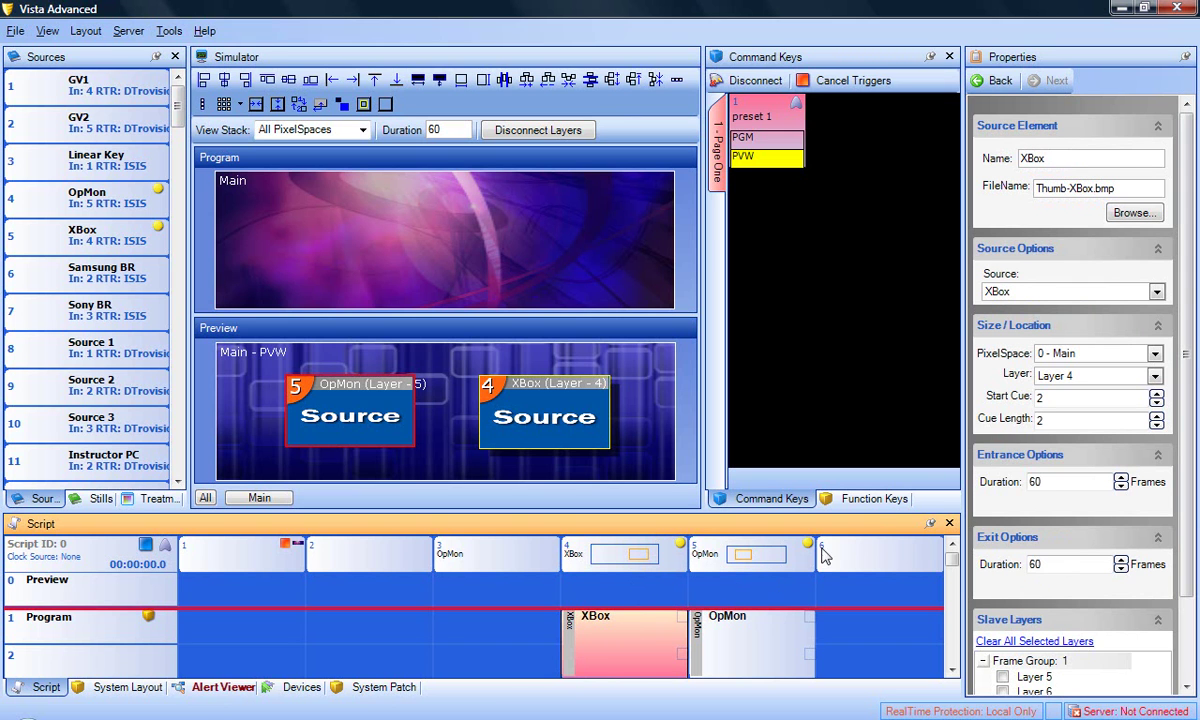